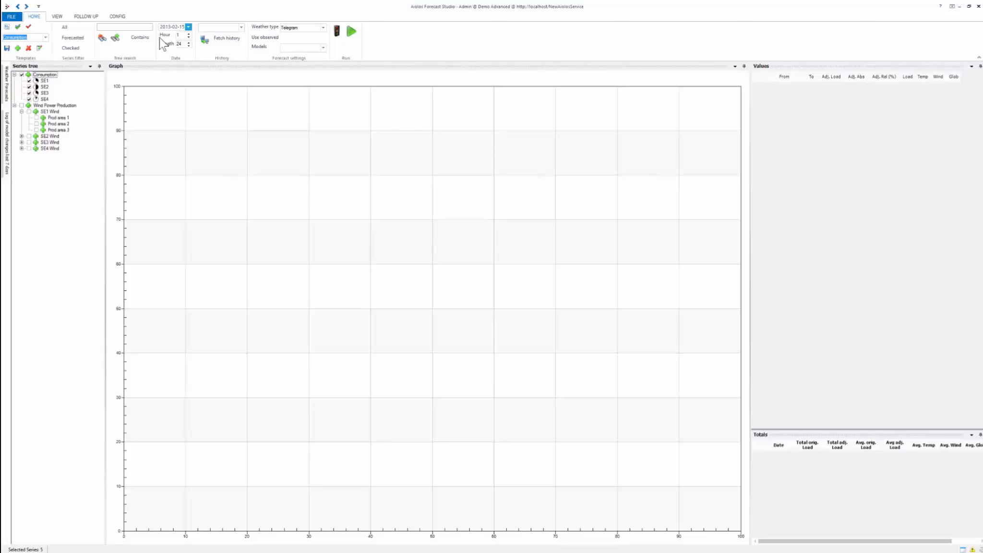
Set the forecast length to 48 with a history of 2 weeks, and run the Consumption forecast.
{"action": "left_click", "coordinate": [186, 45]}
{"action": "left_click", "coordinate": [242, 28]}
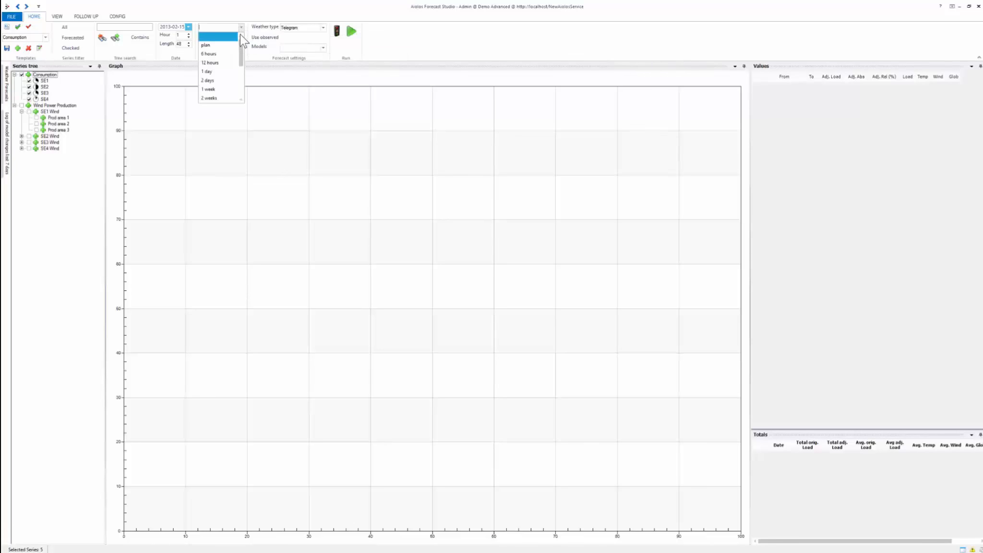
{"action": "left_click", "coordinate": [221, 98]}
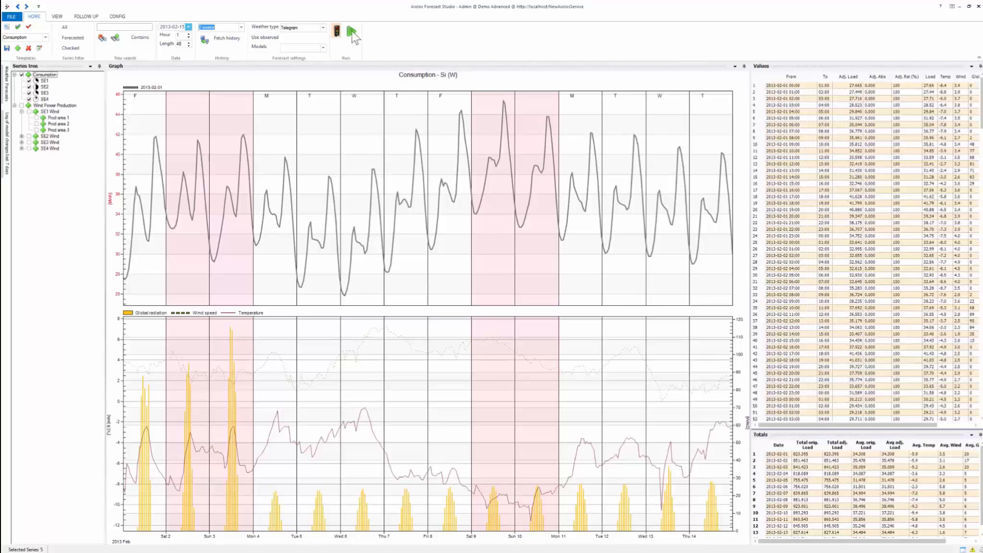
{"action": "left_click", "coordinate": [352, 31]}
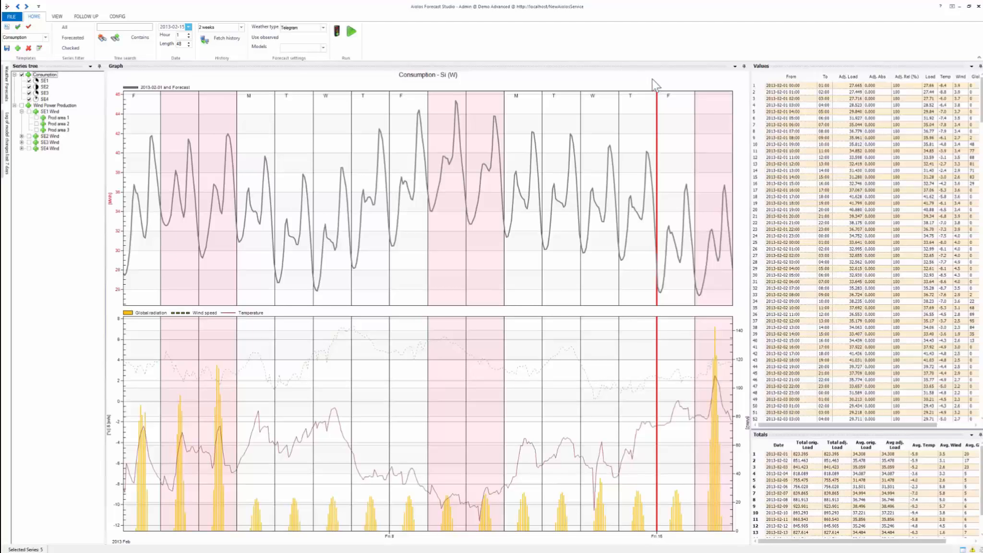
Clear the history period from the Consumption forecast display.
{"action": "left_click", "coordinate": [240, 26]}
{"action": "left_click", "coordinate": [210, 39]}
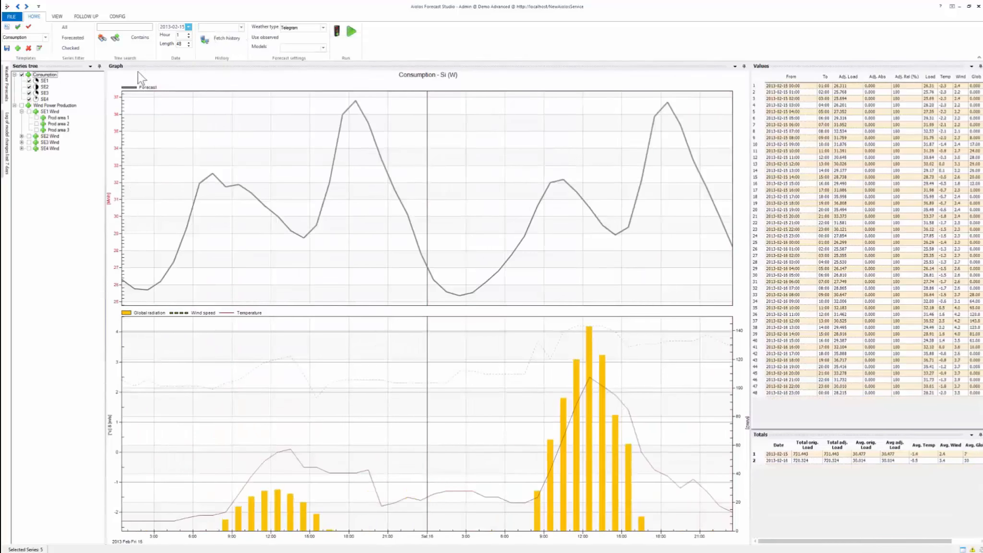
Add a historical time comparison for week 0 of year -1 and name it "year -1".
{"action": "left_click", "coordinate": [57, 16]}
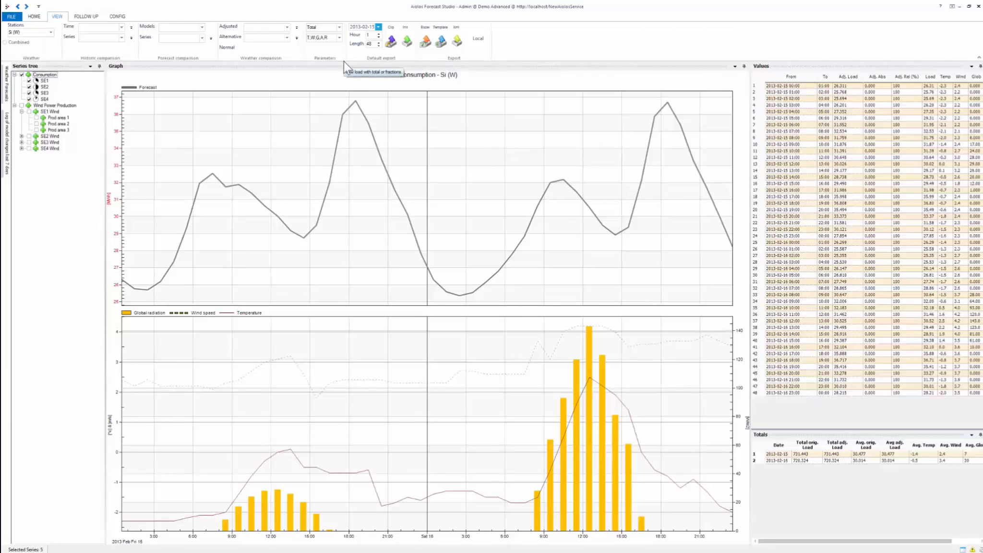
{"action": "left_click", "coordinate": [130, 28]}
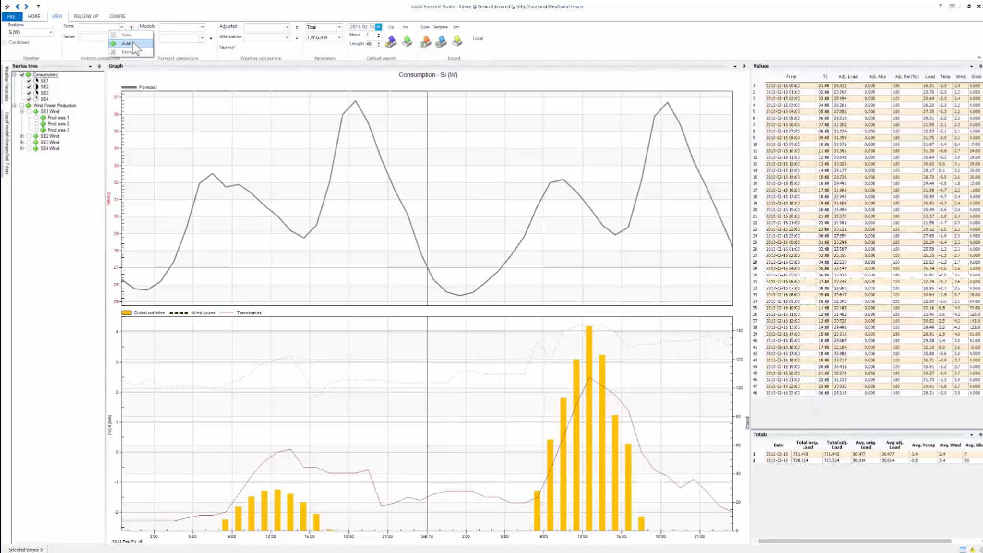
{"action": "left_click", "coordinate": [134, 44]}
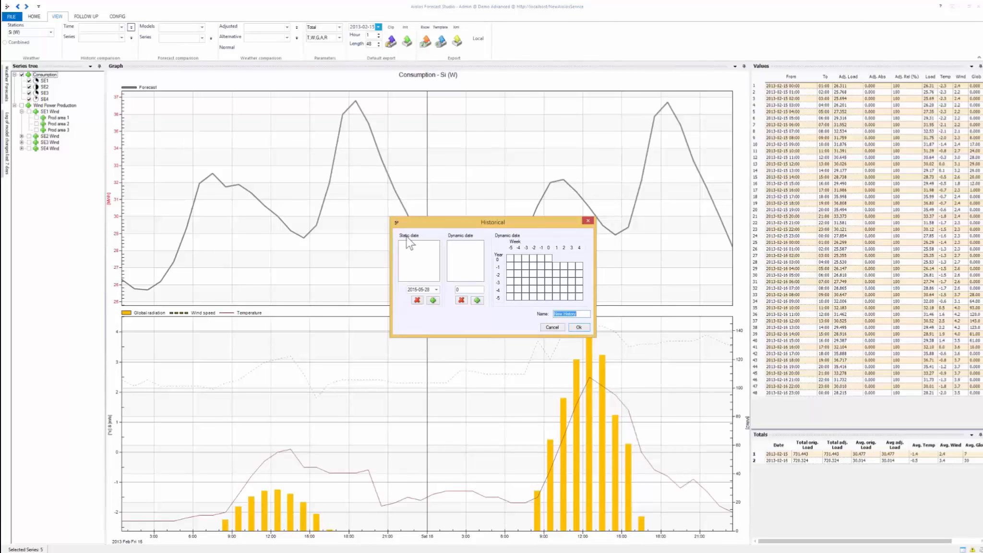
{"action": "left_click", "coordinate": [436, 290]}
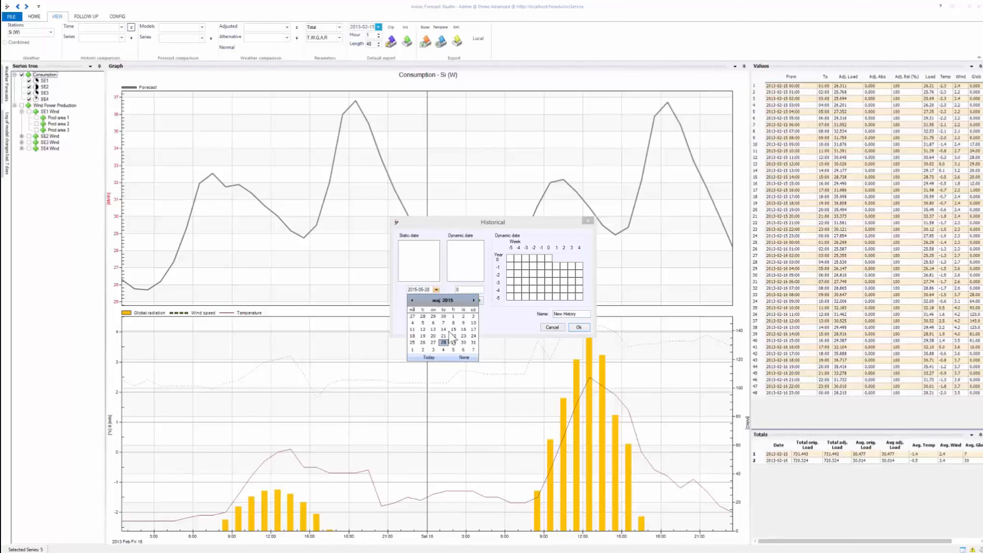
{"action": "left_click", "coordinate": [444, 263]}
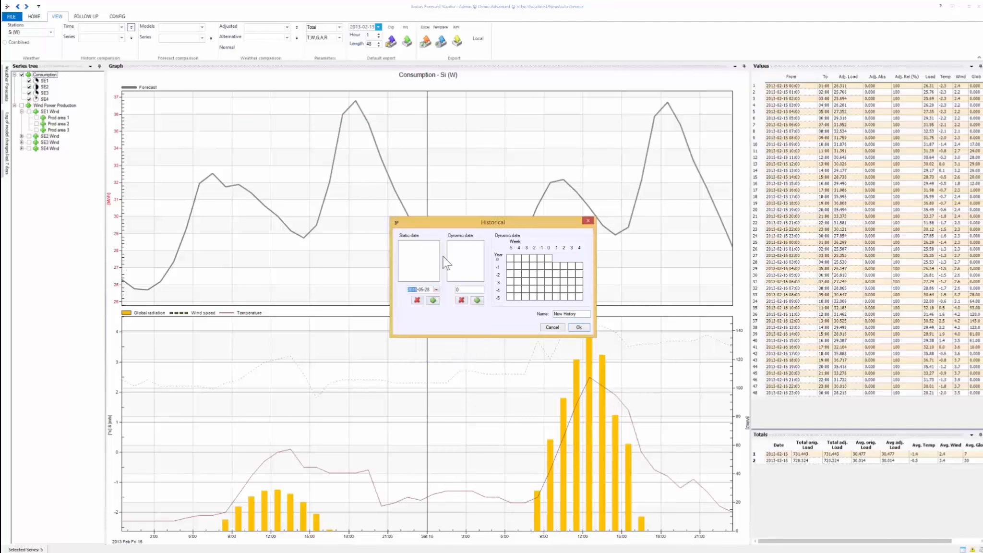
{"action": "left_click", "coordinate": [550, 265]}
{"action": "left_click", "coordinate": [574, 314]}
{"action": "type", "text": "year -1"}
{"action": "left_click", "coordinate": [579, 327]}
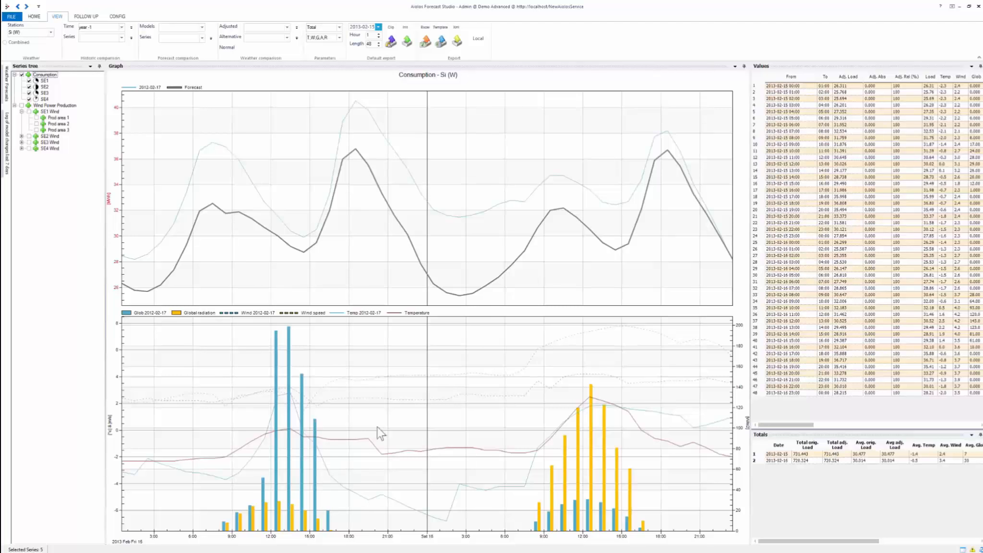
Highlight the Temp 2012-02-17 and Temperature series in the weather graph to compare them.
{"action": "left_click", "coordinate": [365, 313]}
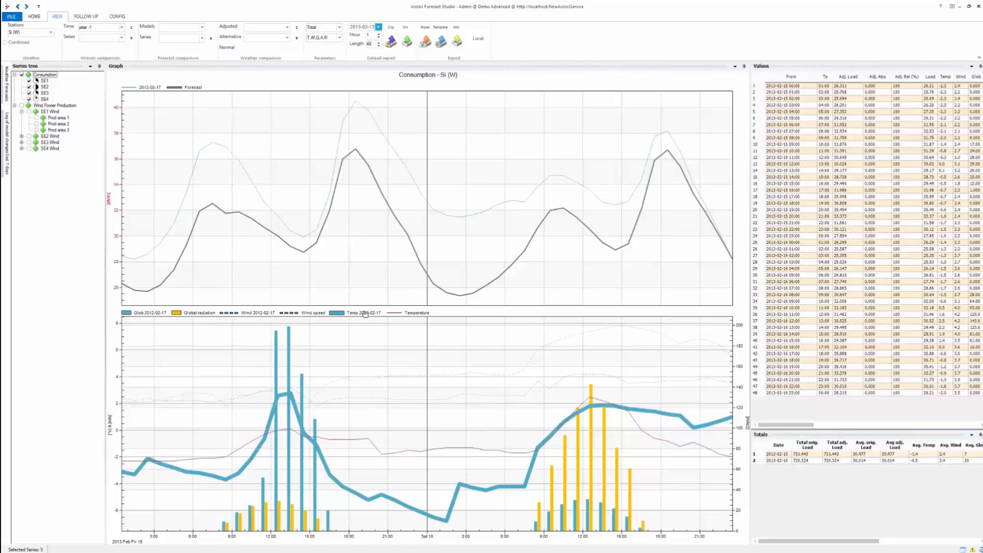
{"action": "left_click", "coordinate": [411, 315]}
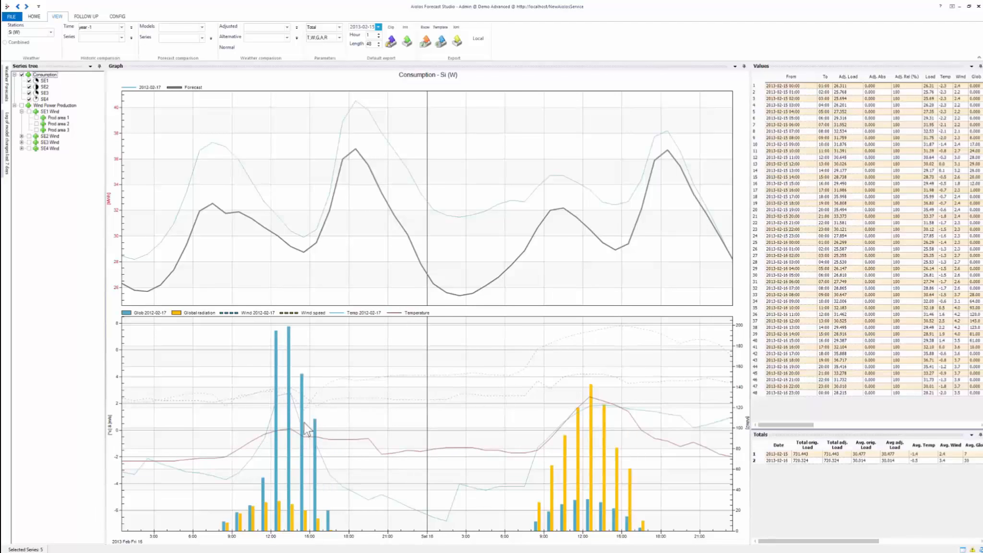
{"action": "mouse_move", "coordinate": [266, 443]}
Add an adjusted weather comparison with start offset 13, length 2 and delta 3.
{"action": "left_click", "coordinate": [297, 27]}
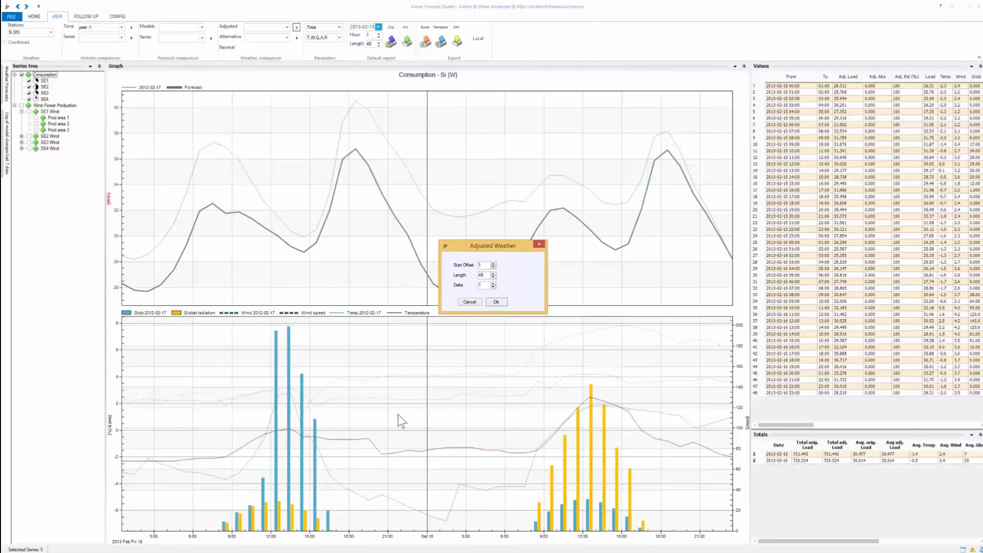
{"action": "left_click", "coordinate": [486, 265]}
{"action": "double_click", "coordinate": [486, 275]}
{"action": "type", "text": "2"}
{"action": "double_click", "coordinate": [487, 285]}
{"action": "type", "text": "3"}
{"action": "left_click", "coordinate": [497, 302]}
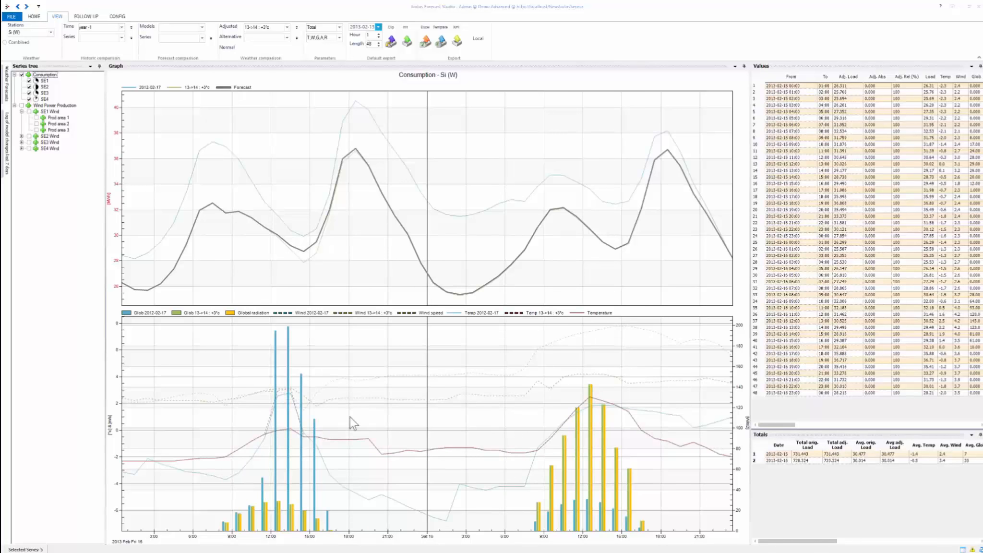
Remove Global radiation from the displayed parameters.
{"action": "left_click", "coordinate": [339, 38]}
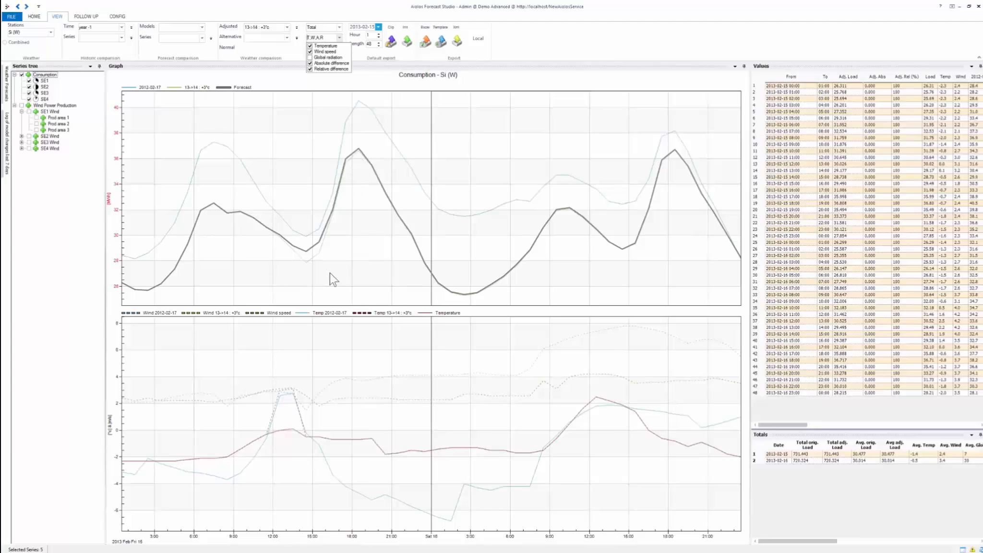
{"action": "left_click", "coordinate": [293, 246]}
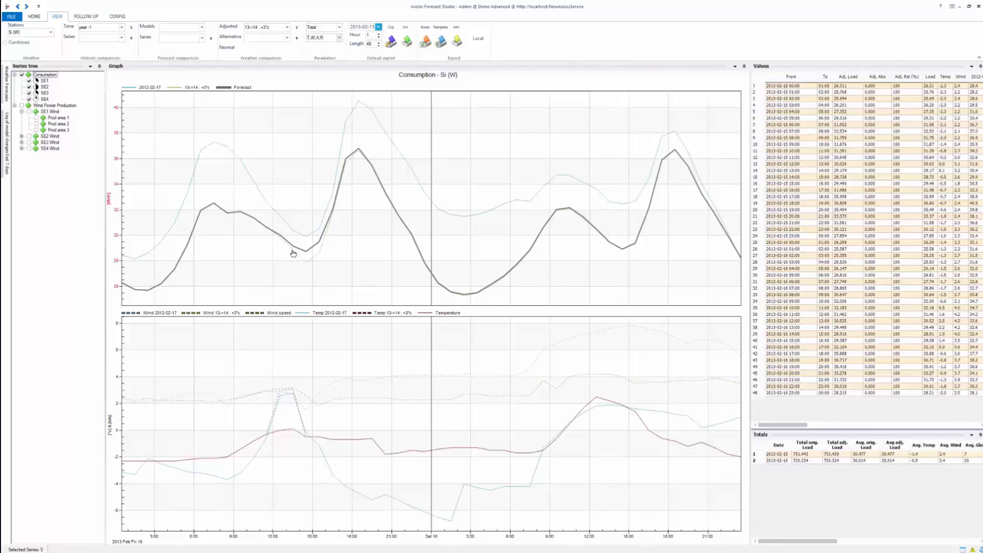
Lower the 2013-02-15 forecast curve slightly for 13:00–16:00 and 17:00–19:00, and check the 13:00 row's relative adjustment and load values.
{"action": "mouse_move", "coordinate": [293, 251]}
{"action": "left_click_drag", "start_coordinate": [293, 253], "coordinate": [321, 256]}
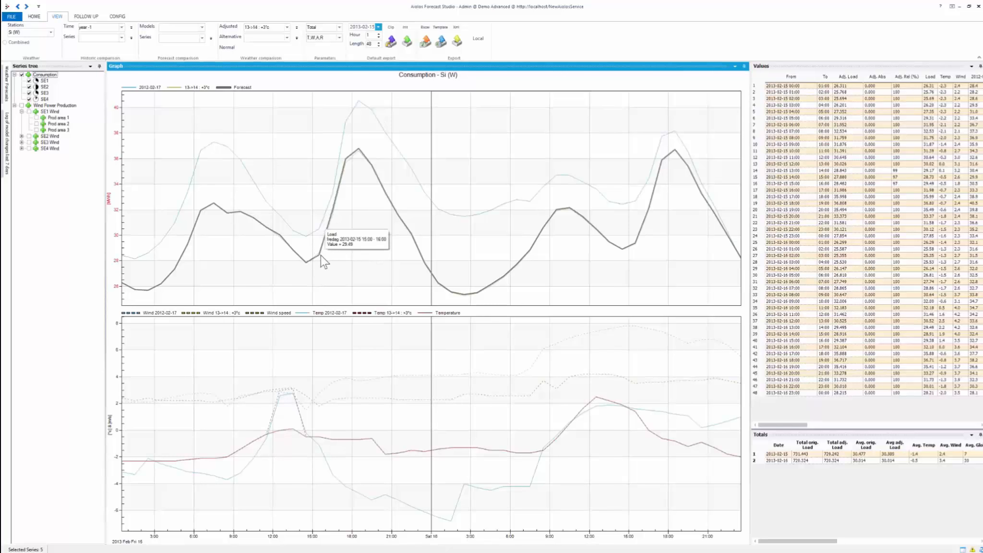
{"action": "left_click", "coordinate": [346, 165]}
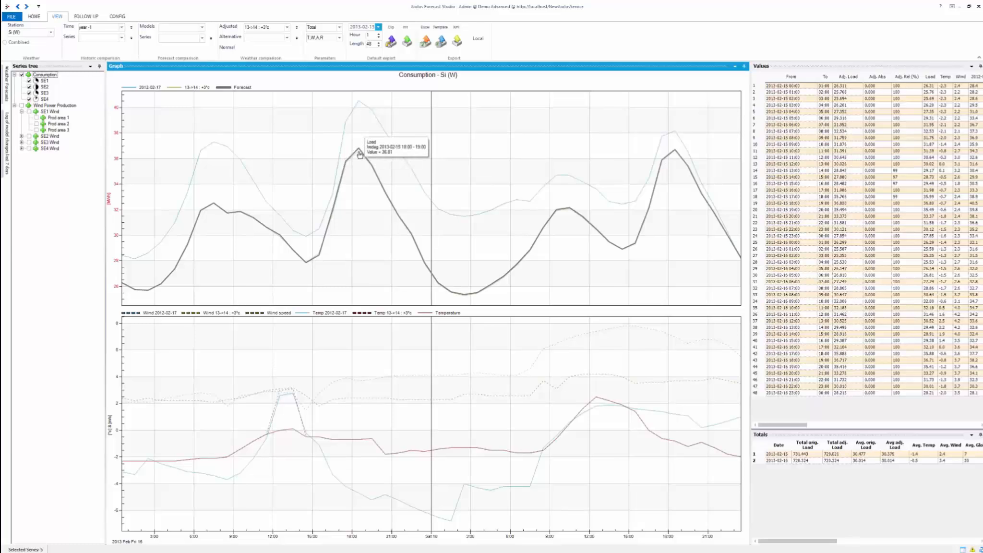
{"action": "left_click_drag", "start_coordinate": [359, 151], "coordinate": [359, 214]}
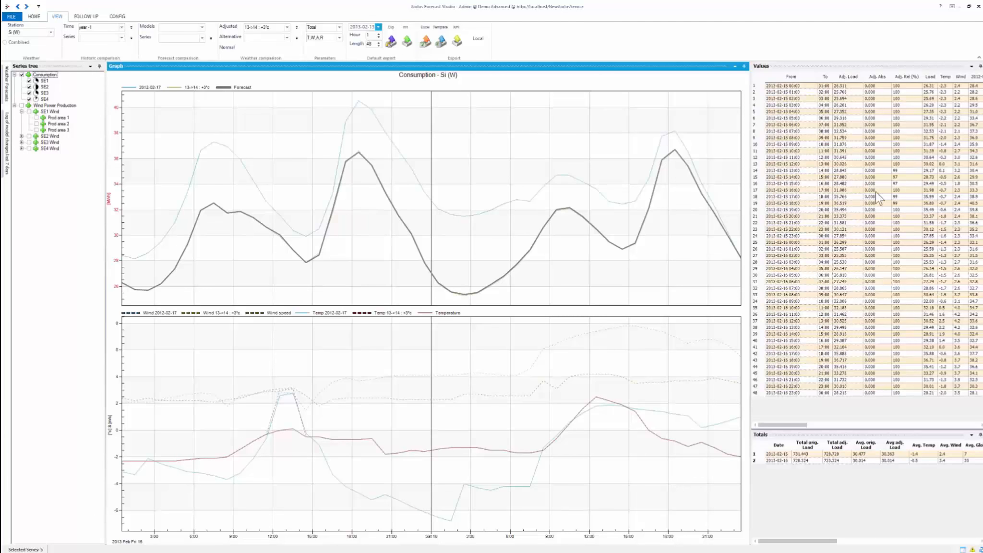
{"action": "left_click", "coordinate": [900, 171]}
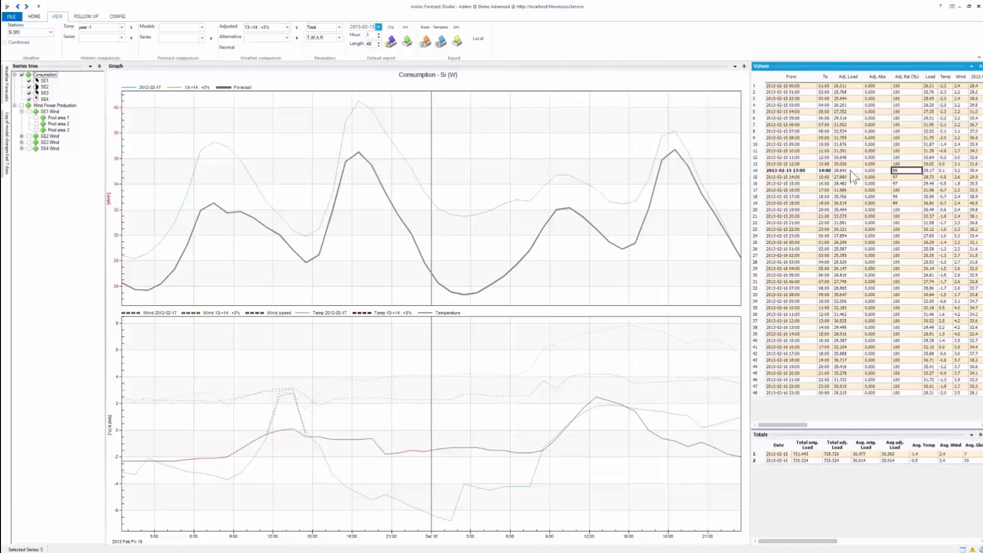
{"action": "left_click", "coordinate": [930, 170]}
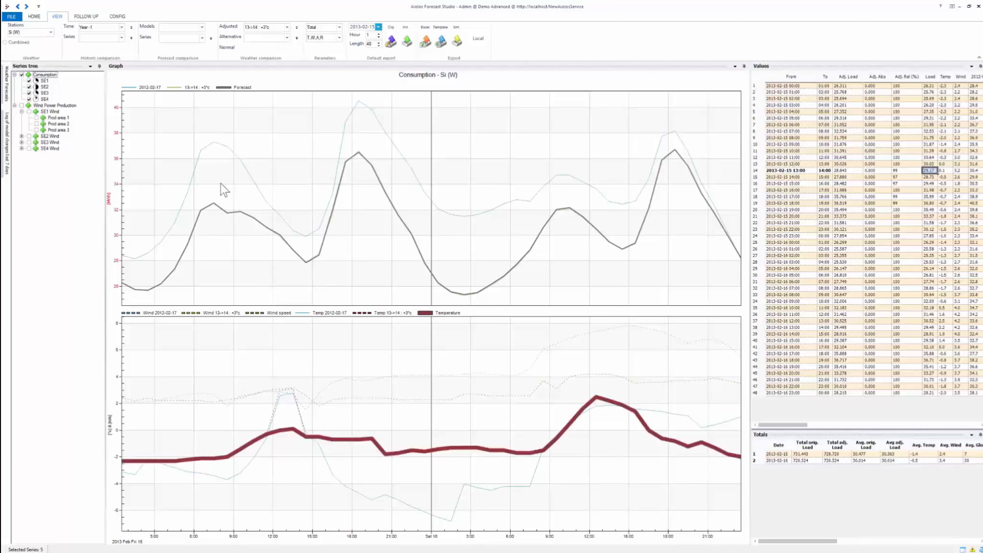
Clear the "year -1" historical time comparison.
{"action": "left_click", "coordinate": [121, 27]}
{"action": "left_click", "coordinate": [105, 38]}
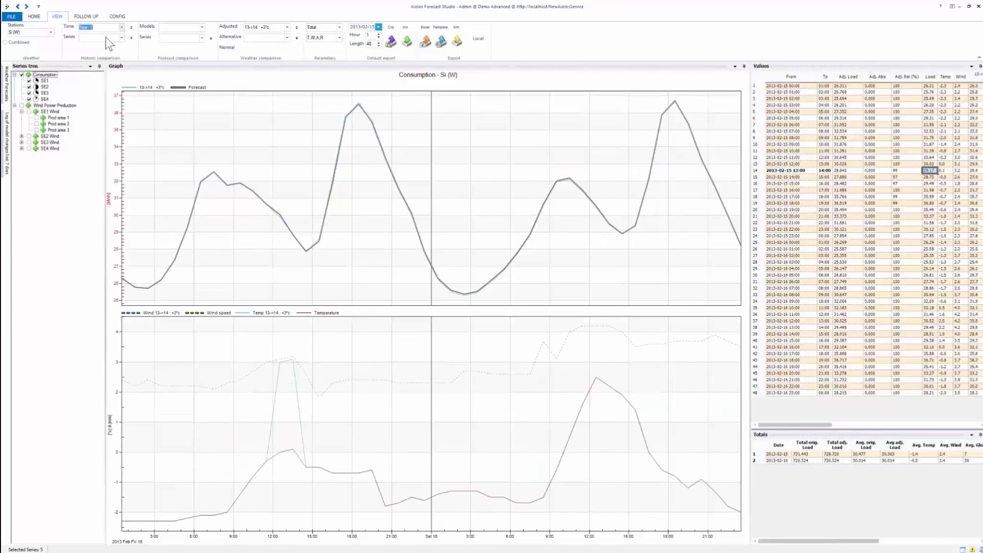
Add an alternative weather view containing Weather 4 and name it "weather 4".
{"action": "left_click", "coordinate": [297, 37]}
{"action": "left_click", "coordinate": [260, 44]}
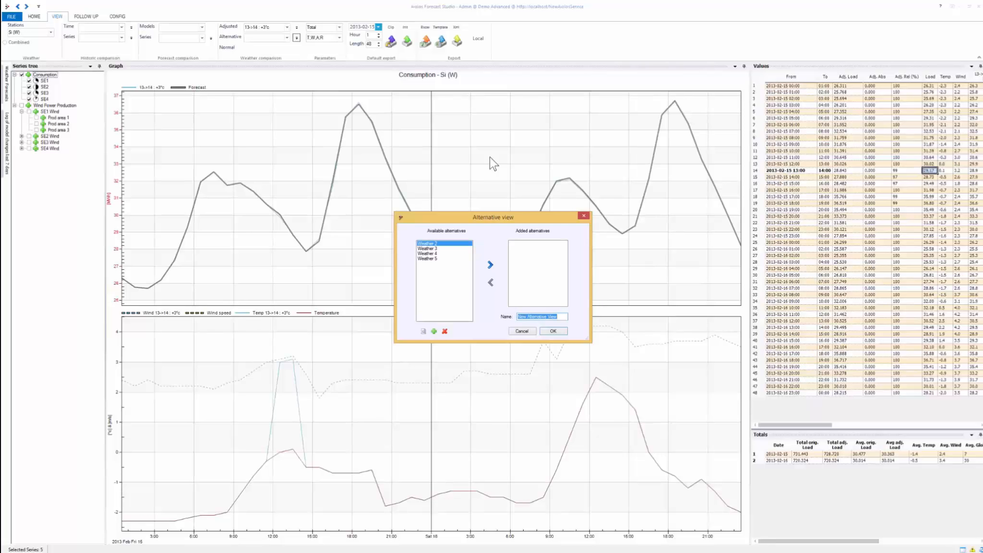
{"action": "left_click", "coordinate": [430, 255]}
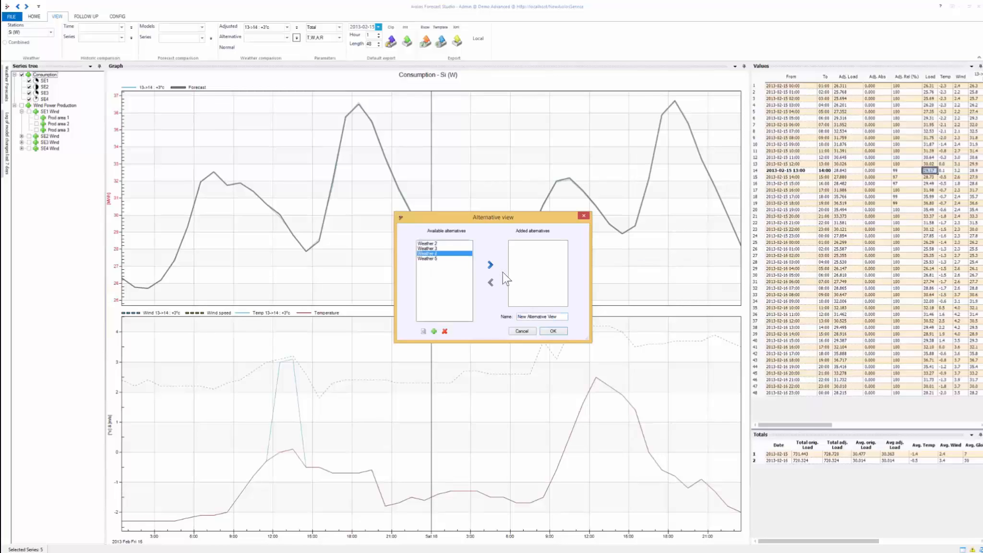
{"action": "left_click", "coordinate": [490, 265]}
{"action": "left_click_drag", "start_coordinate": [557, 317], "coordinate": [518, 317]}
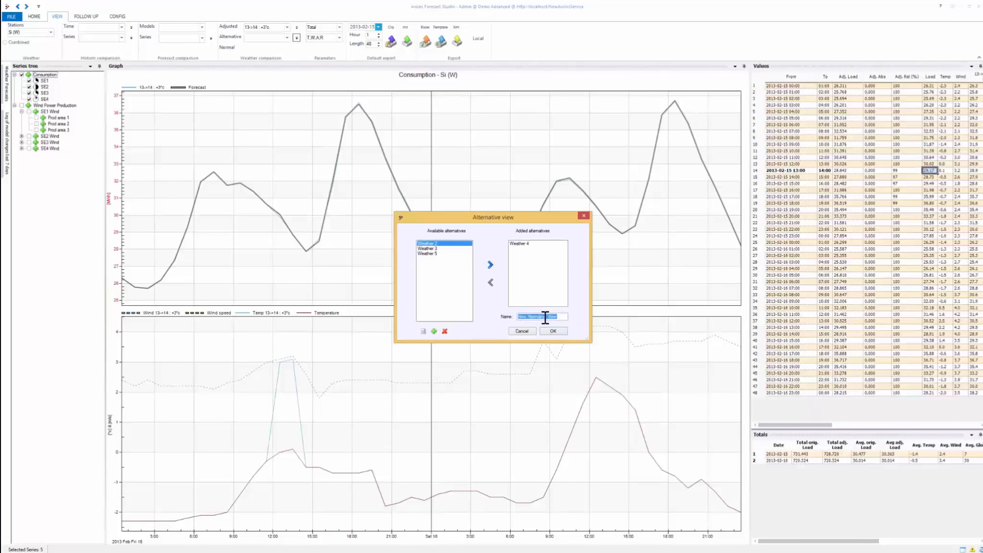
{"action": "key", "text": "BackSpace"}
{"action": "type", "text": "weather 4"}
{"action": "left_click", "coordinate": [553, 331]}
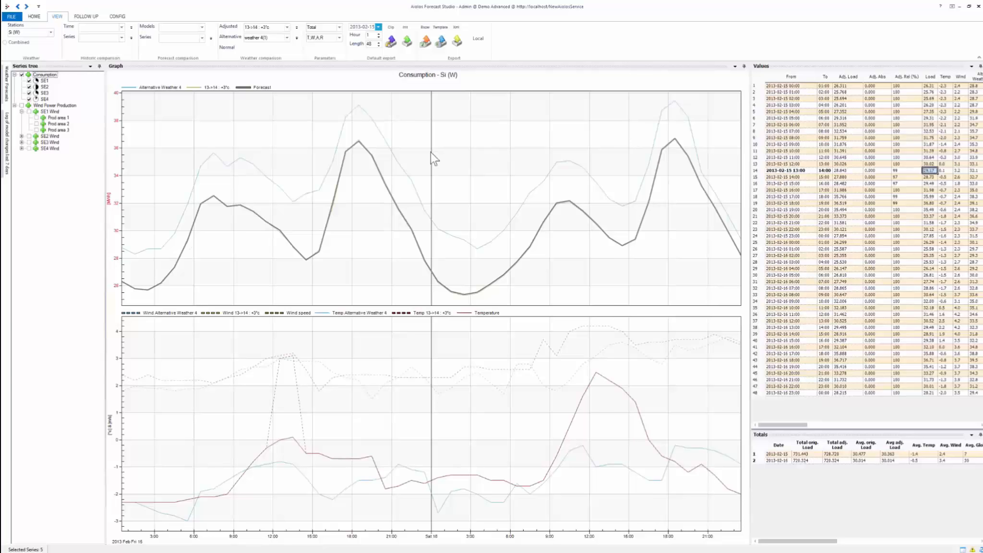
{"action": "left_click_drag", "start_coordinate": [362, 177], "coordinate": [236, 184]}
{"action": "right_click", "coordinate": [282, 147]}
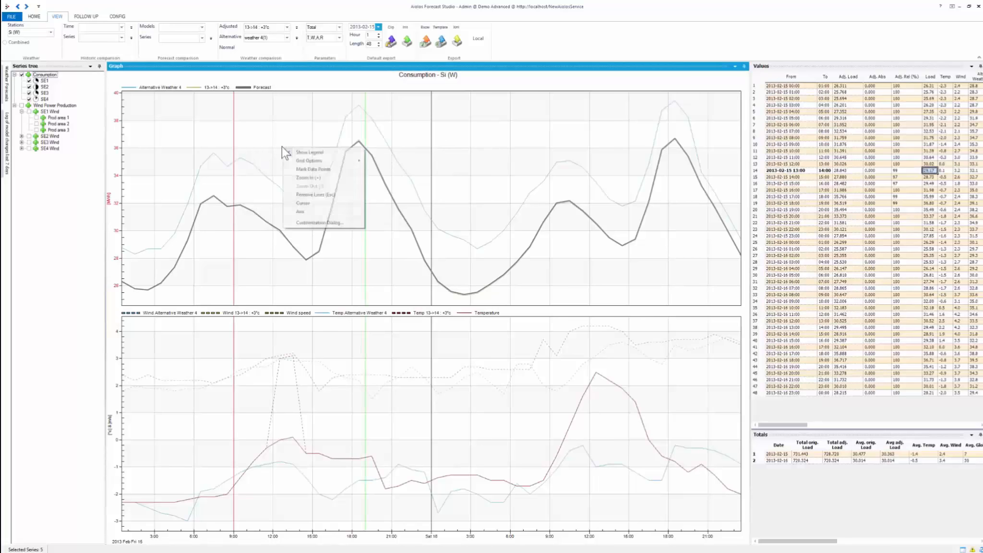
{"action": "left_click", "coordinate": [301, 177]}
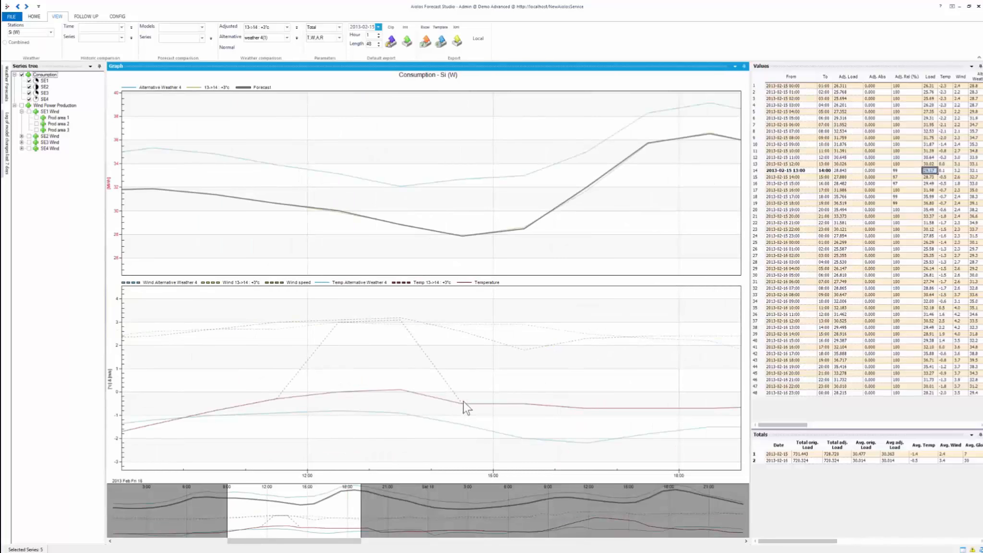
{"action": "scroll", "coordinate": [339, 504], "scroll_direction": "down", "scroll_amount": 3}
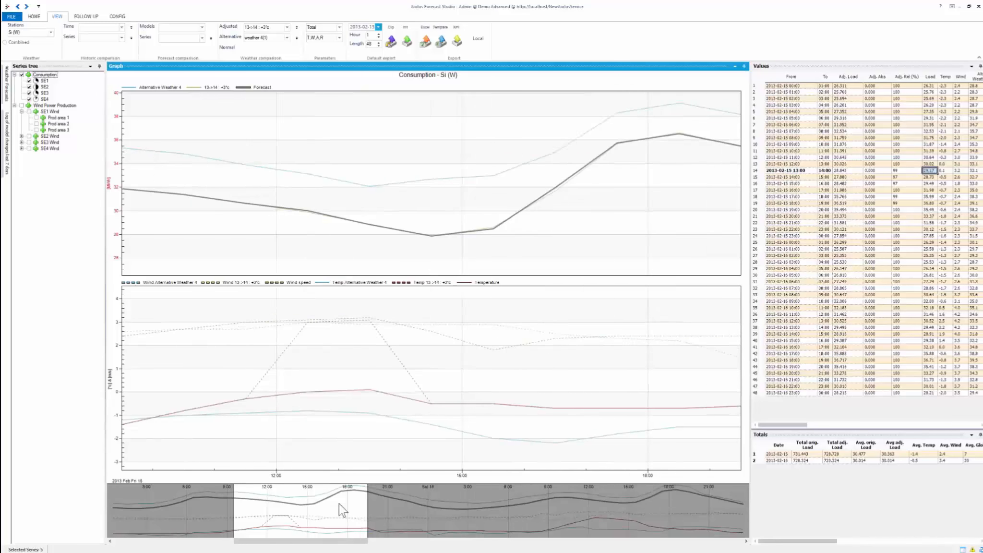
{"action": "scroll", "coordinate": [339, 505], "scroll_direction": "down", "scroll_amount": 3}
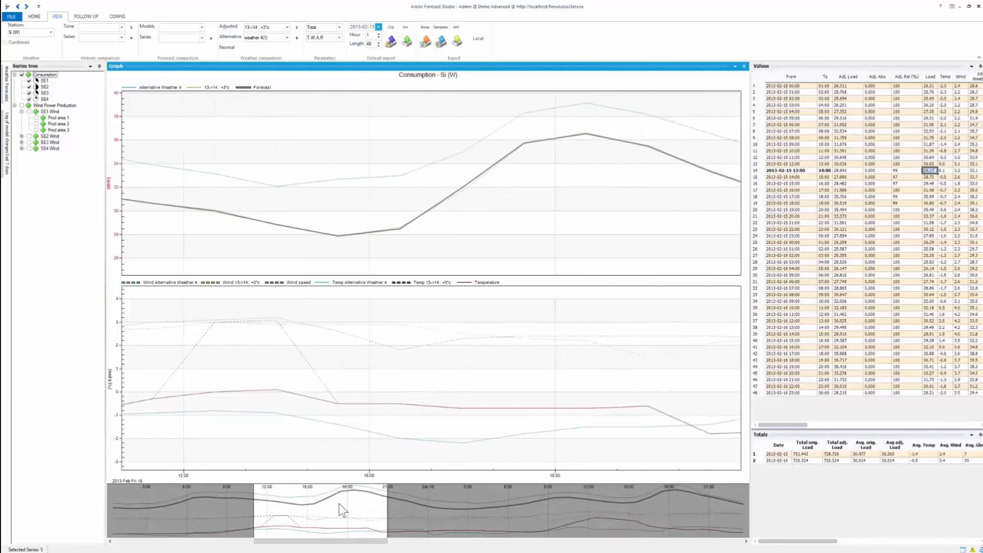
{"action": "scroll", "coordinate": [339, 504], "scroll_direction": "down", "scroll_amount": 1}
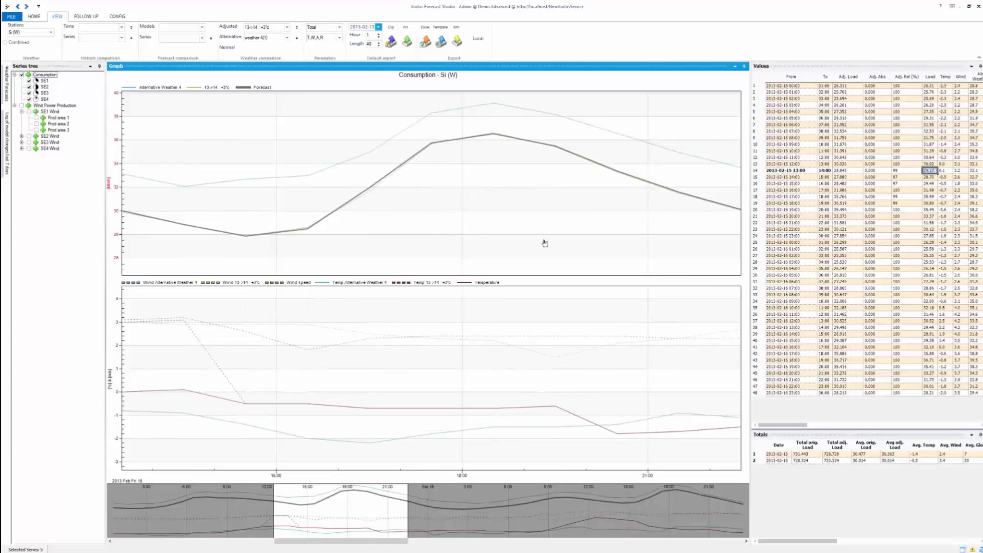
{"action": "mouse_move", "coordinate": [369, 191]}
{"action": "left_click_drag", "start_coordinate": [368, 191], "coordinate": [368, 192]}
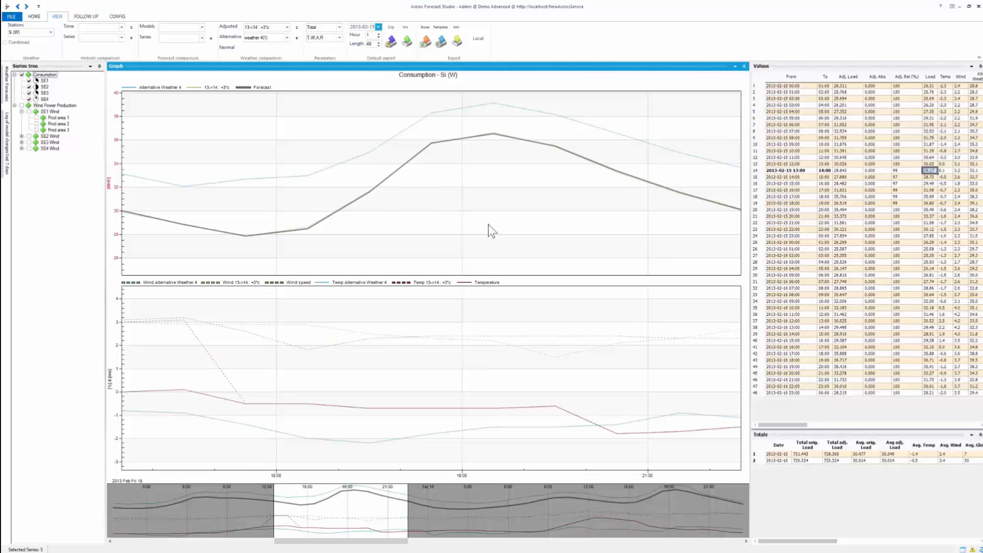
{"action": "right_click", "coordinate": [450, 189]}
{"action": "left_click", "coordinate": [478, 221]}
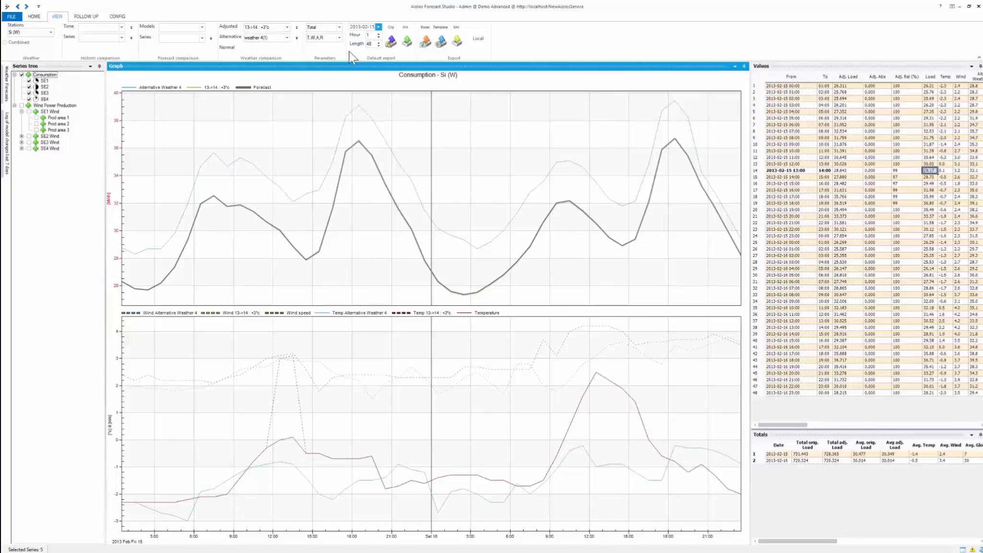
Set the default export length to 24.
{"action": "left_click", "coordinate": [375, 44]}
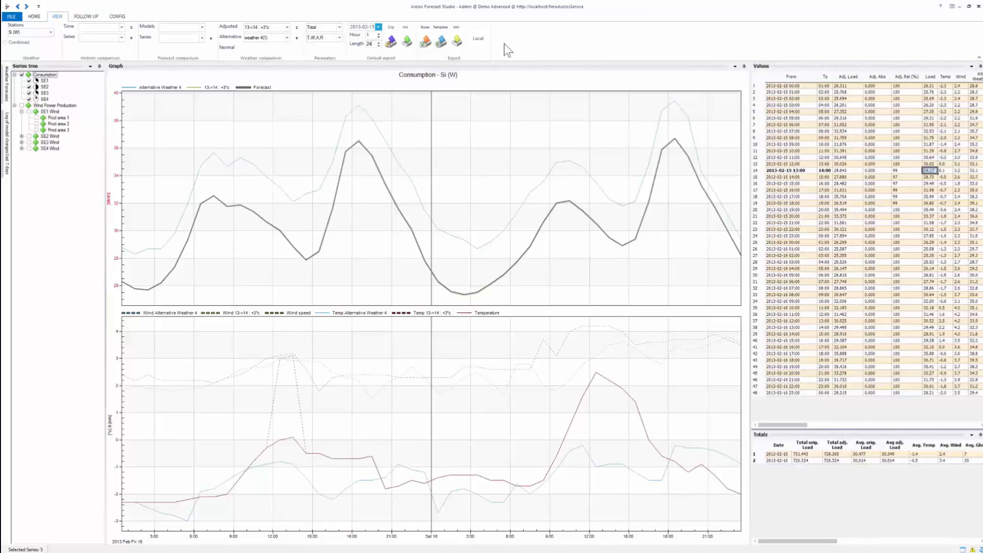
{"action": "left_click", "coordinate": [571, 36]}
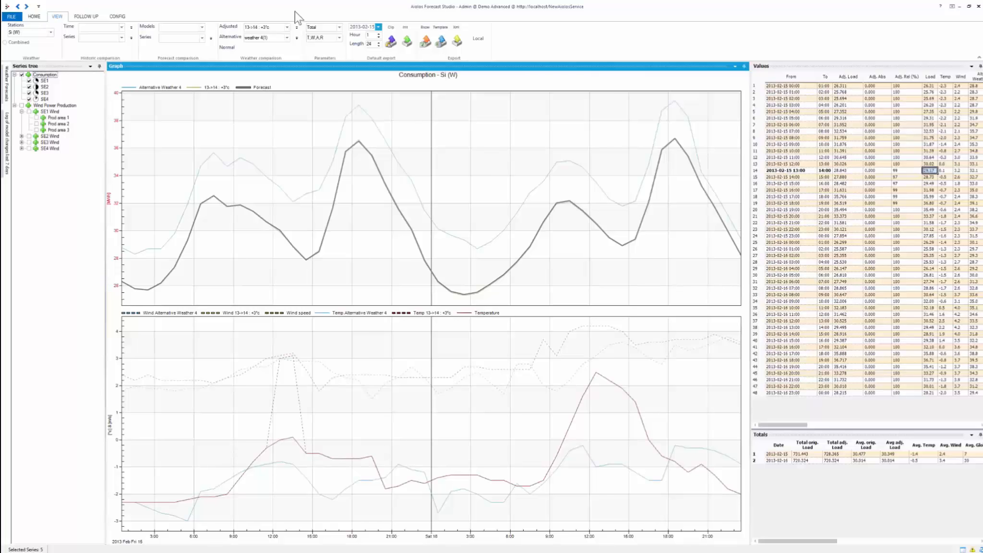
Open the follow-up view and set its period to start on 2013-02-16 and span 7 days.
{"action": "left_click", "coordinate": [84, 17]}
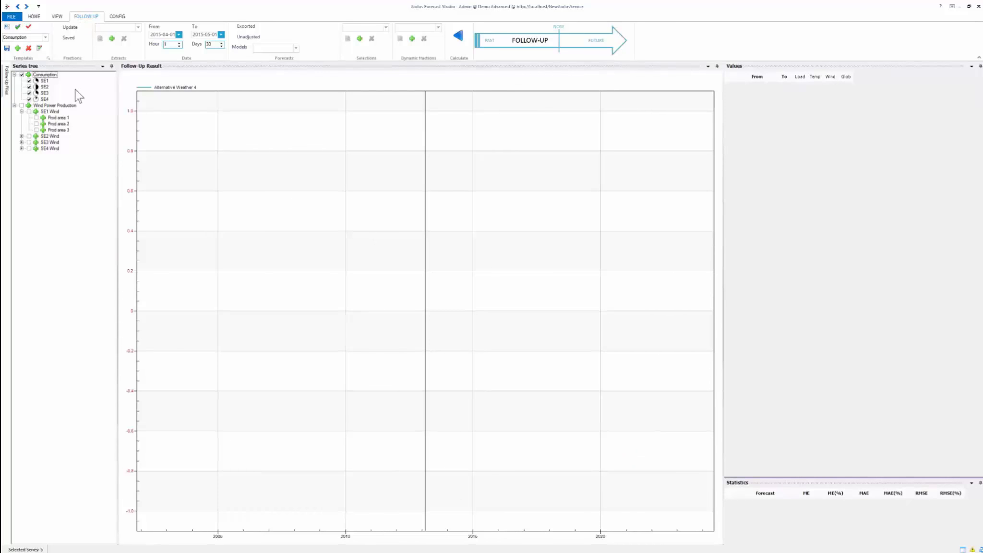
{"action": "left_click", "coordinate": [154, 35]}
{"action": "left_click", "coordinate": [165, 34]}
{"action": "type", "text": "02"}
{"action": "left_click", "coordinate": [172, 35]}
{"action": "type", "text": "16"}
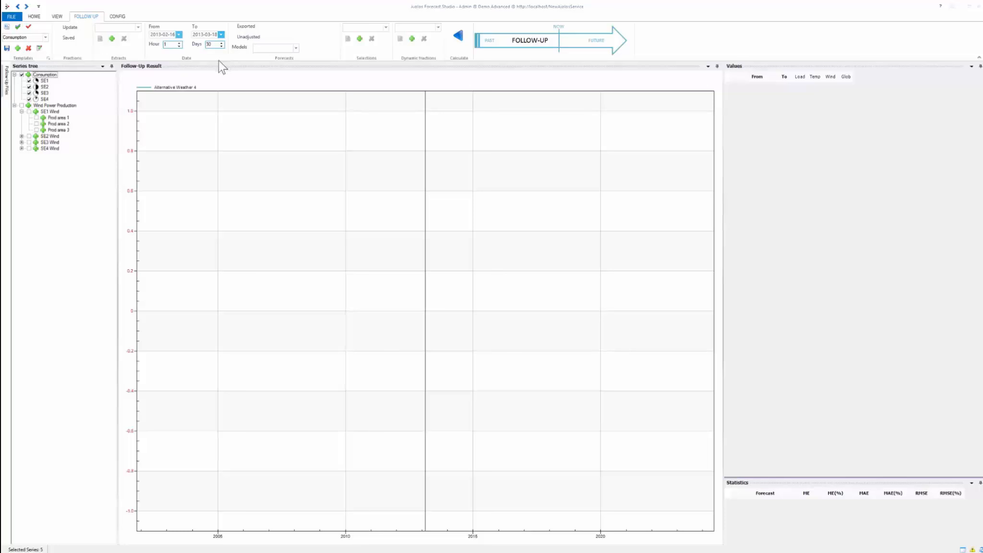
{"action": "double_click", "coordinate": [213, 46]}
{"action": "type", "text": "7"}
Choose the "1 day ahead" extract and calculate the follow-up for the SE1 consumption series.
{"action": "left_click", "coordinate": [140, 29]}
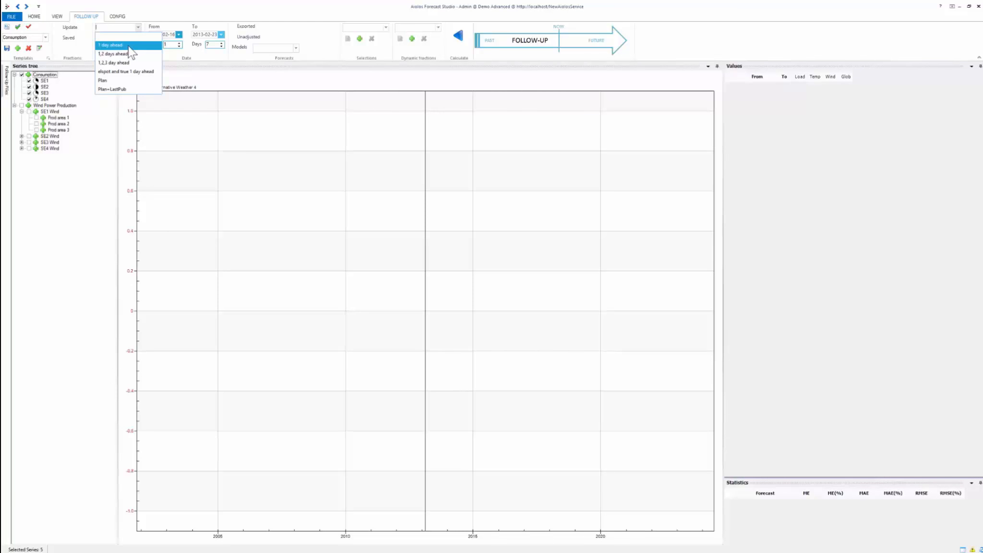
{"action": "left_click", "coordinate": [128, 46]}
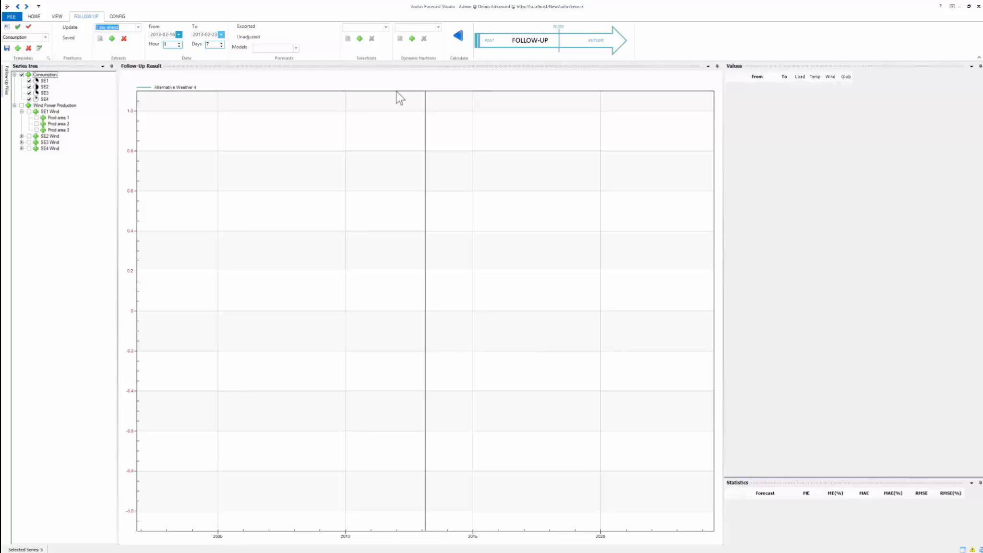
{"action": "left_click", "coordinate": [37, 80]}
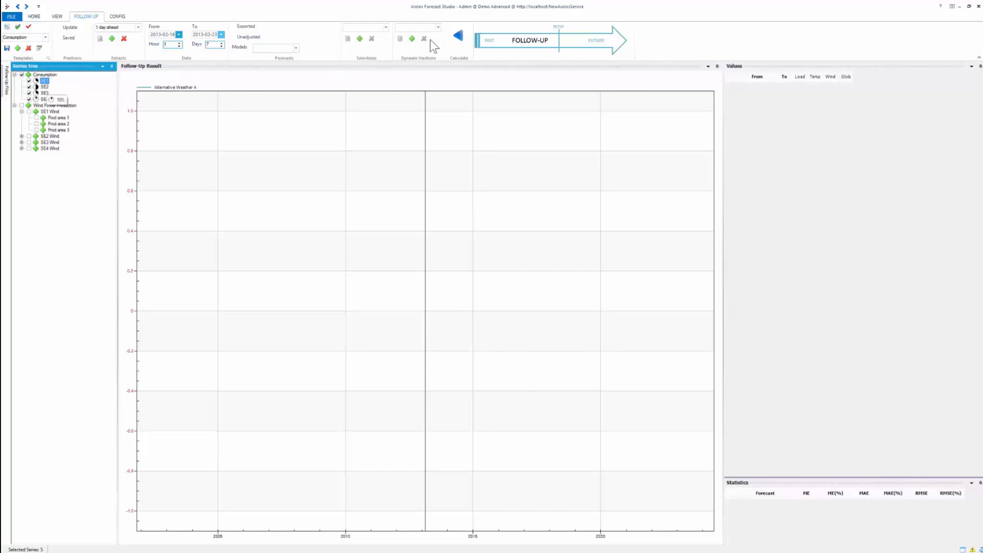
{"action": "left_click", "coordinate": [459, 36]}
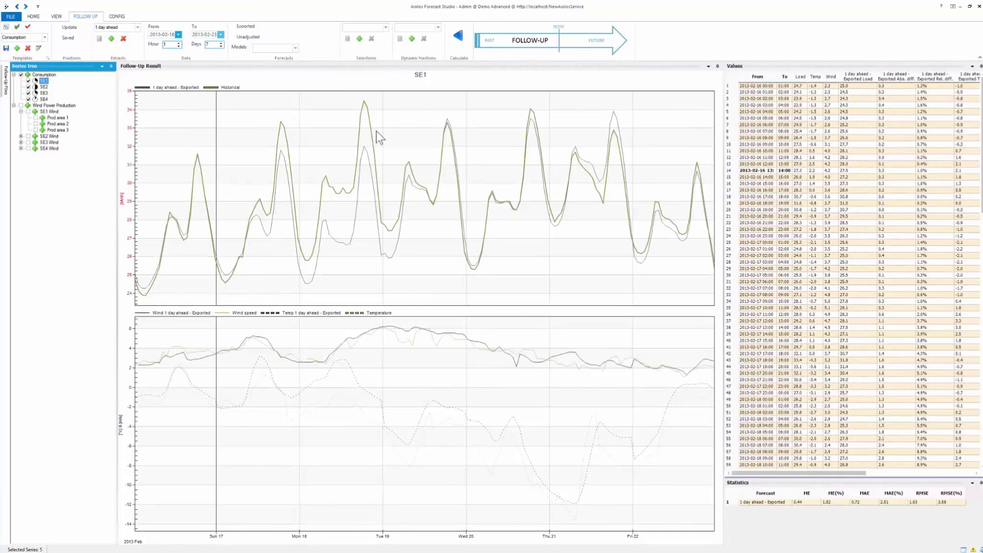
Compare SE1's exported forecast with the historical curve and check its error statistics, and display the follow-up result for SE2.
{"action": "mouse_move", "coordinate": [326, 174]}
{"action": "mouse_move", "coordinate": [536, 263]}
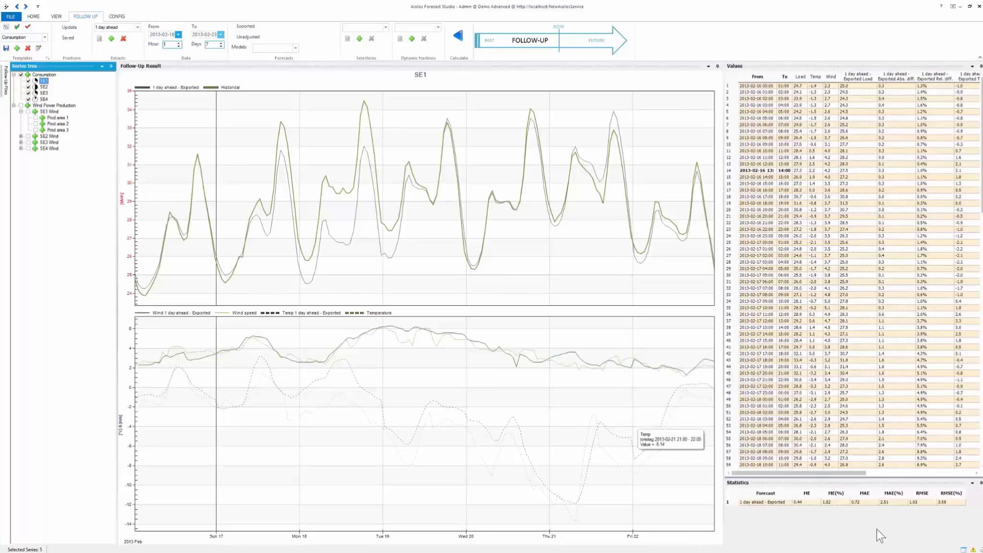
{"action": "left_click", "coordinate": [858, 521]}
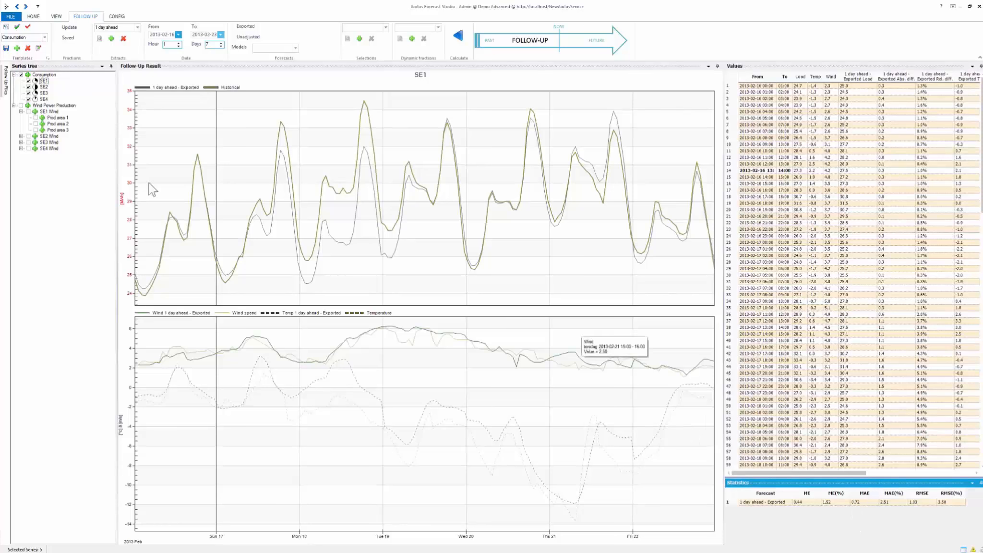
{"action": "left_click", "coordinate": [43, 87]}
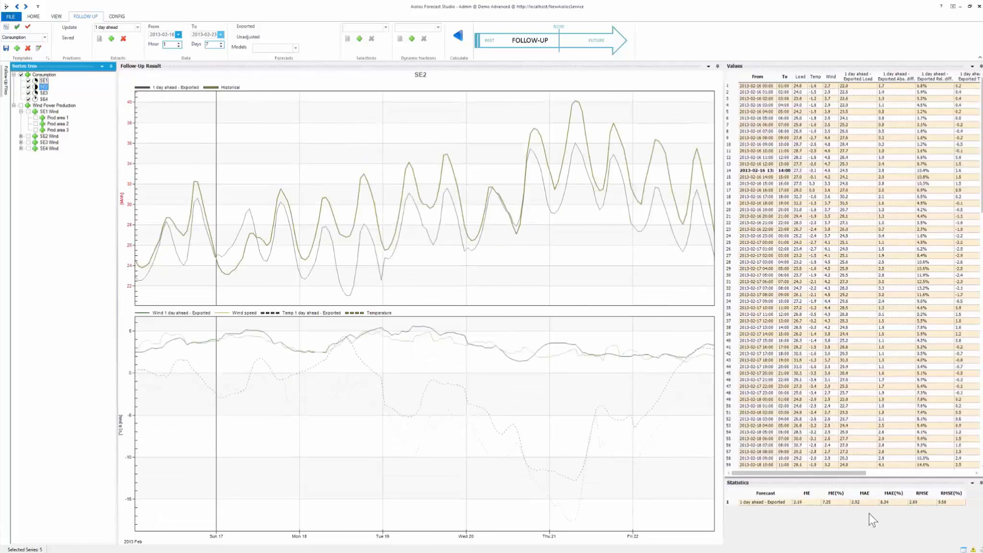